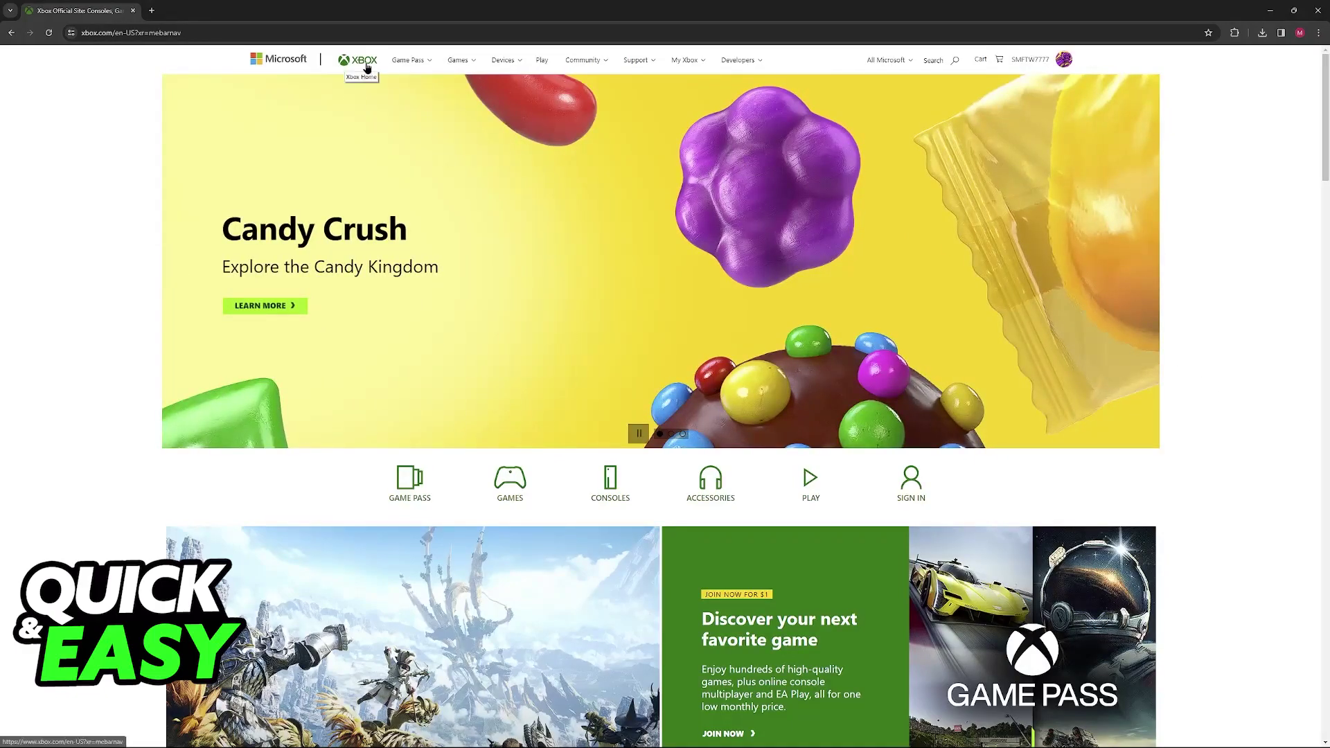
- Search the Xbox.com store for "palworld"
click(942, 61)
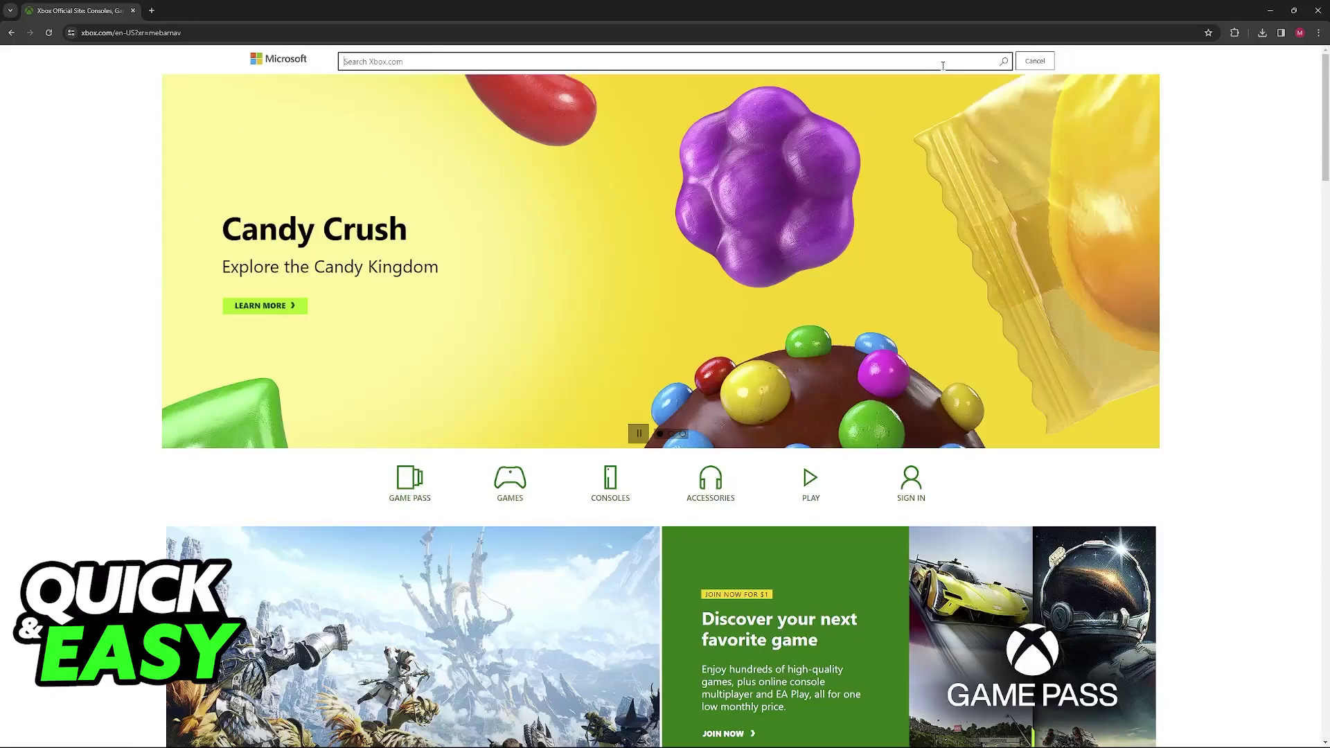
text(palwo)
text(rld)
key(Return)
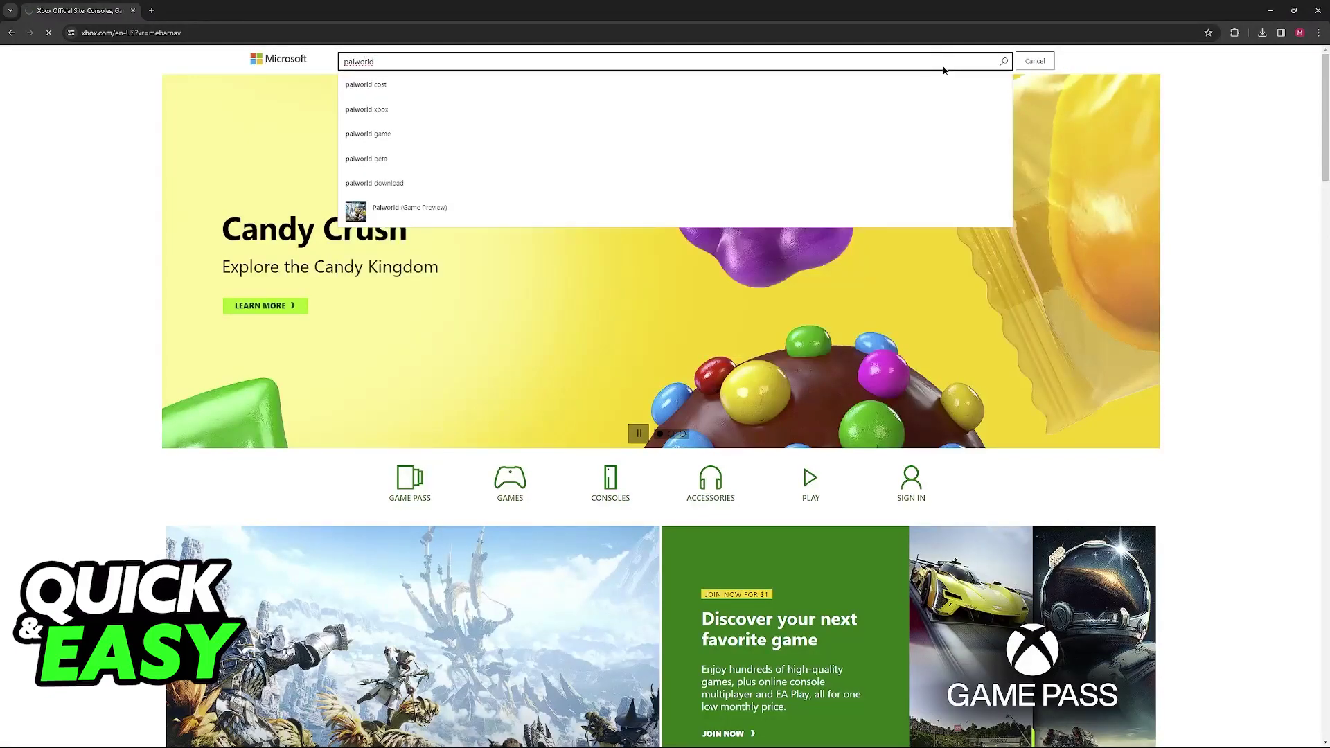
scroll(713, 431, down, 5)
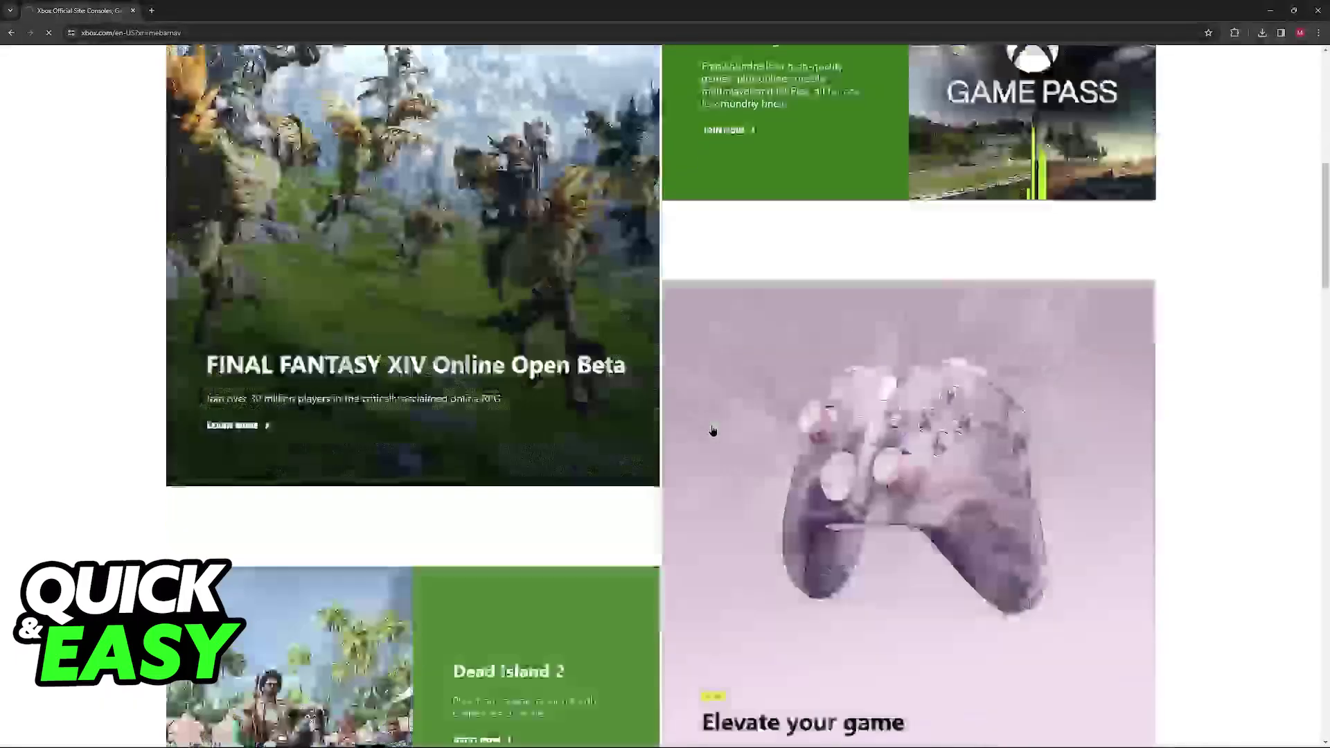
scroll(754, 294, down, 4)
scroll(674, 464, down, 4)
scroll(673, 465, down, 3)
scroll(670, 447, down, 2)
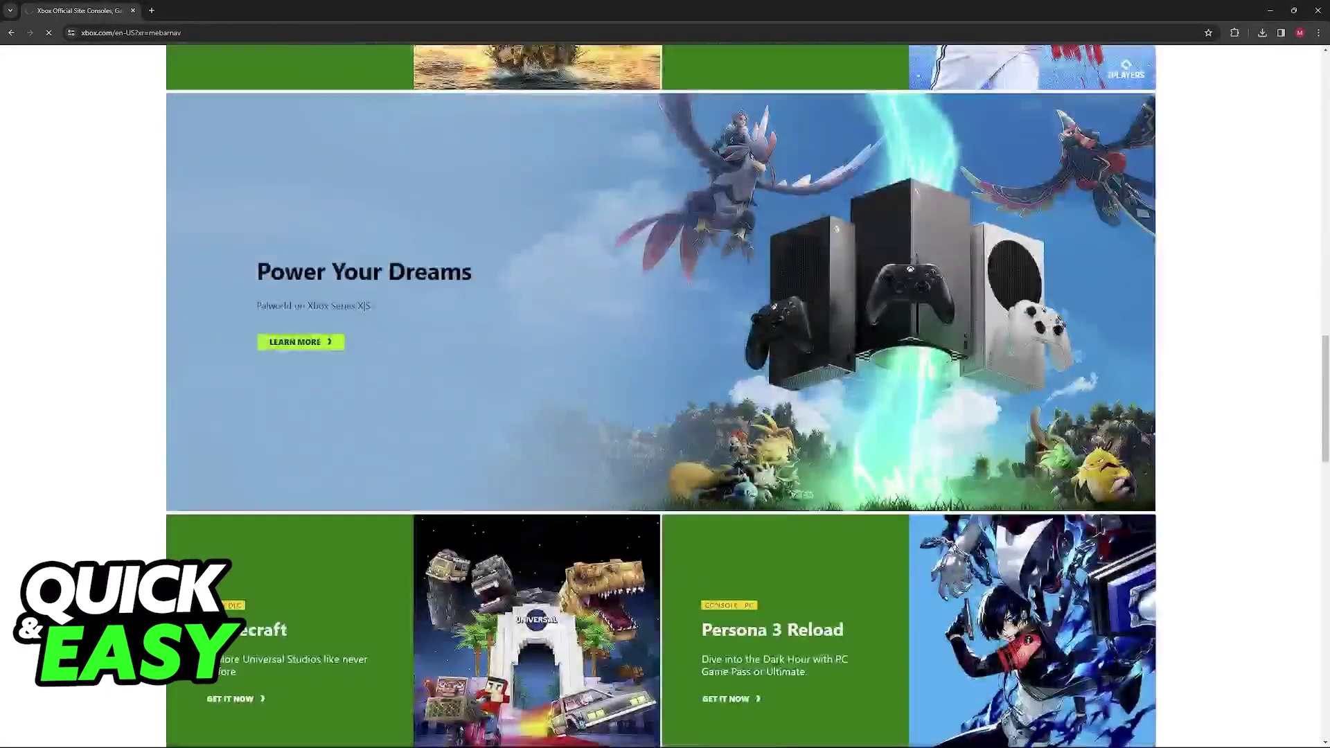
scroll(662, 403, up, 2)
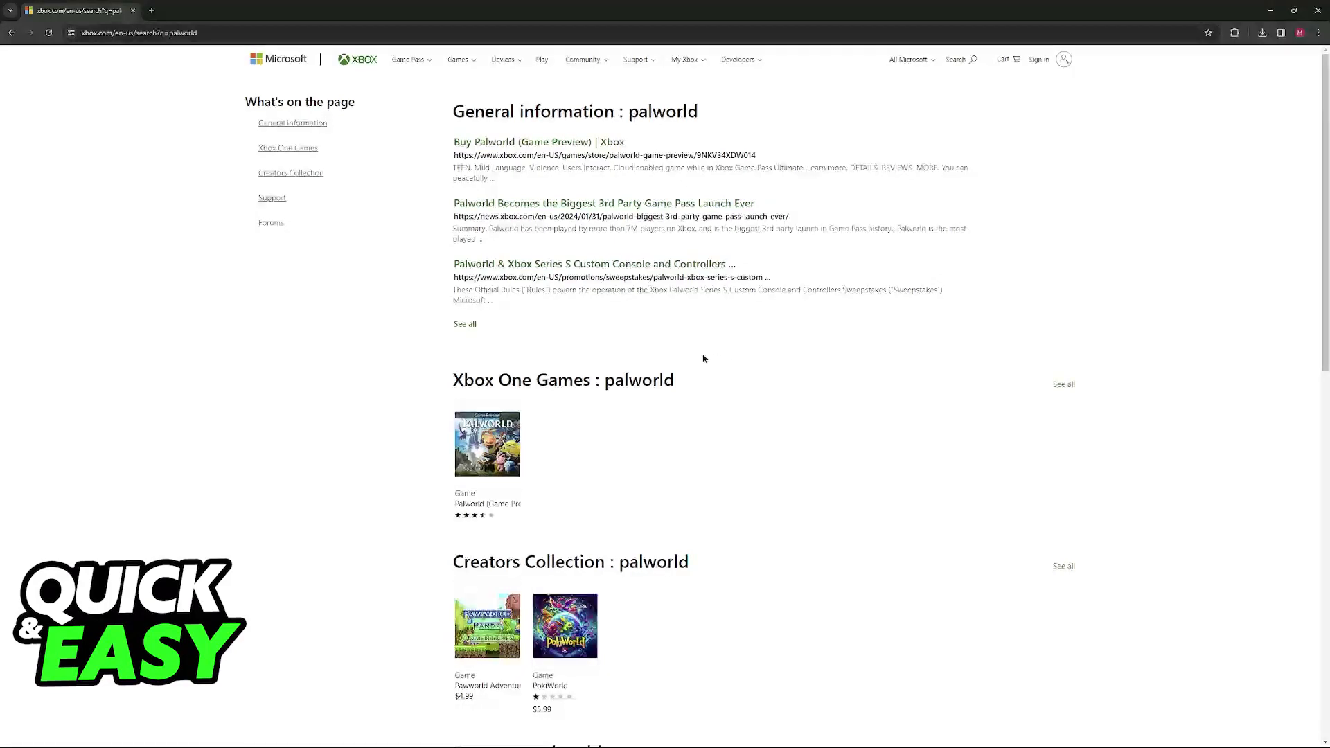
- Select the Palworld (Game Preview) card under Xbox One Games
click(488, 445)
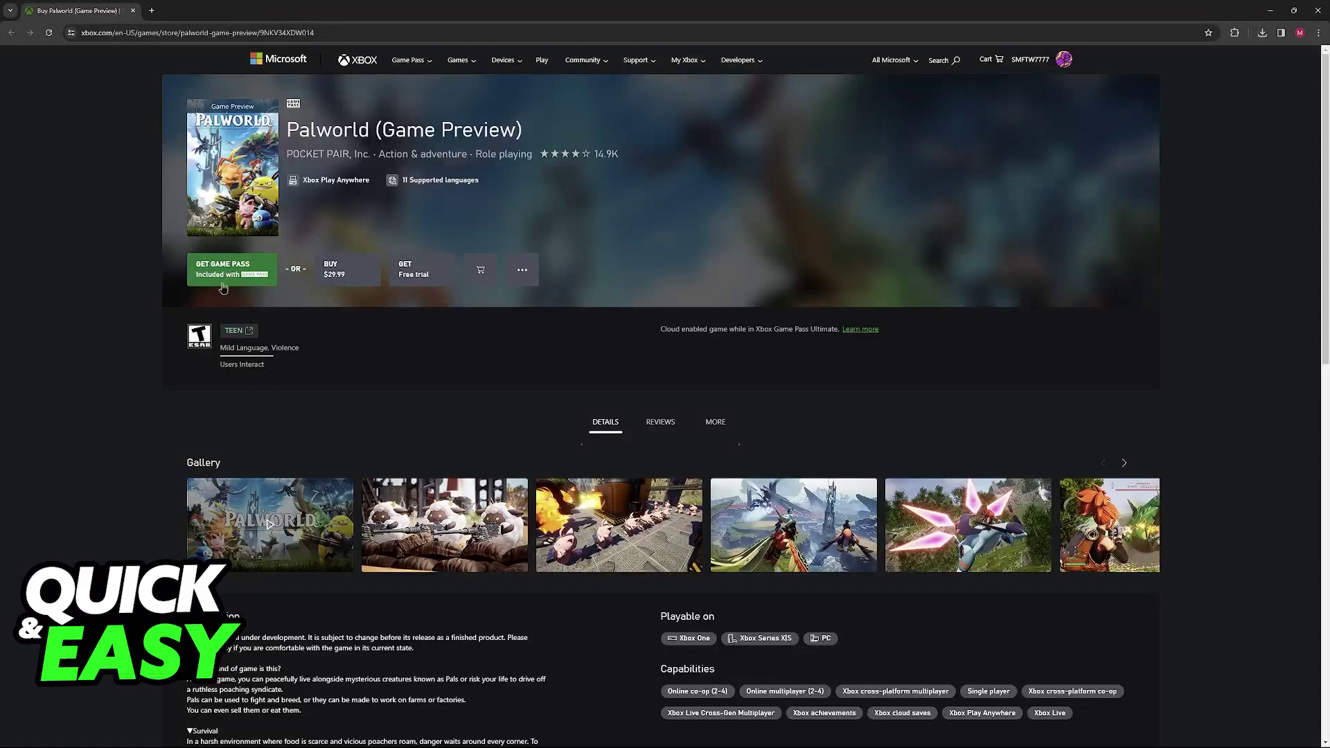
- Check Palworld's Game Pass subscription info, dismiss it, and launch the game
click(247, 284)
click(954, 234)
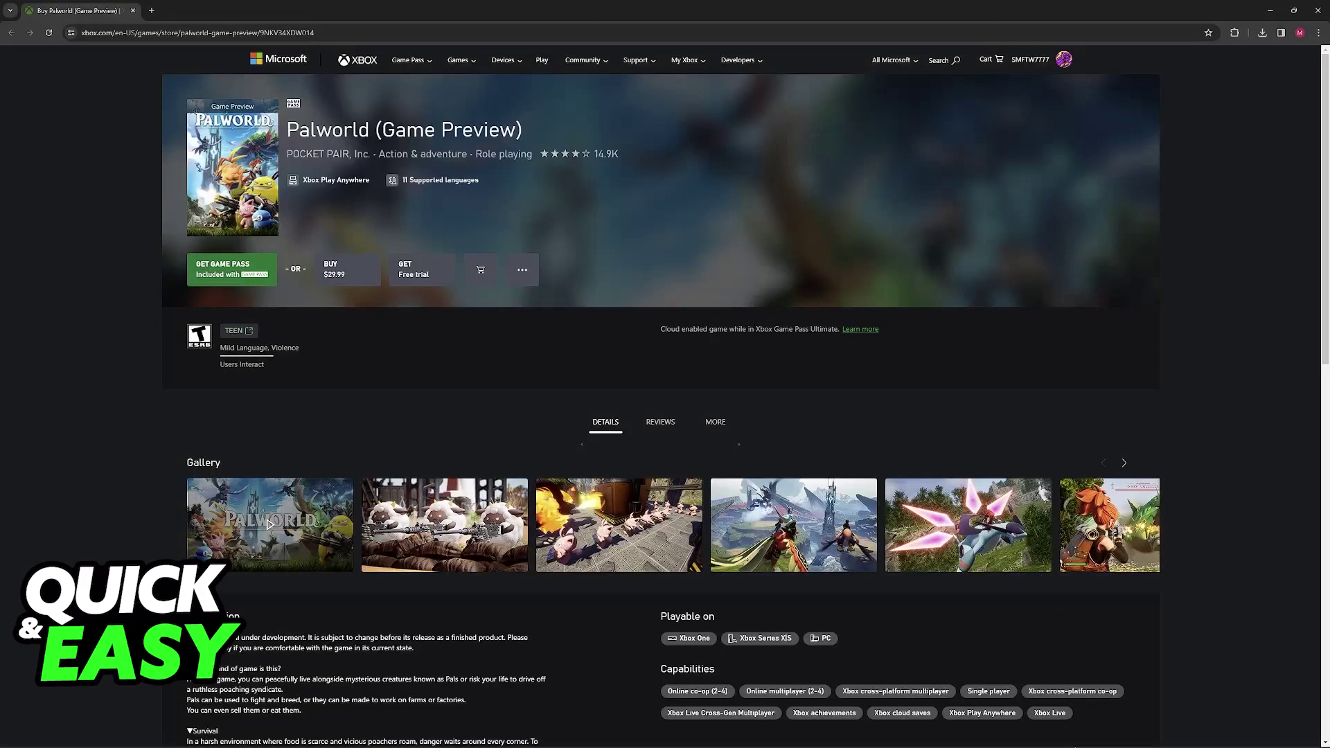
mouse_move(769, 744)
click(814, 745)
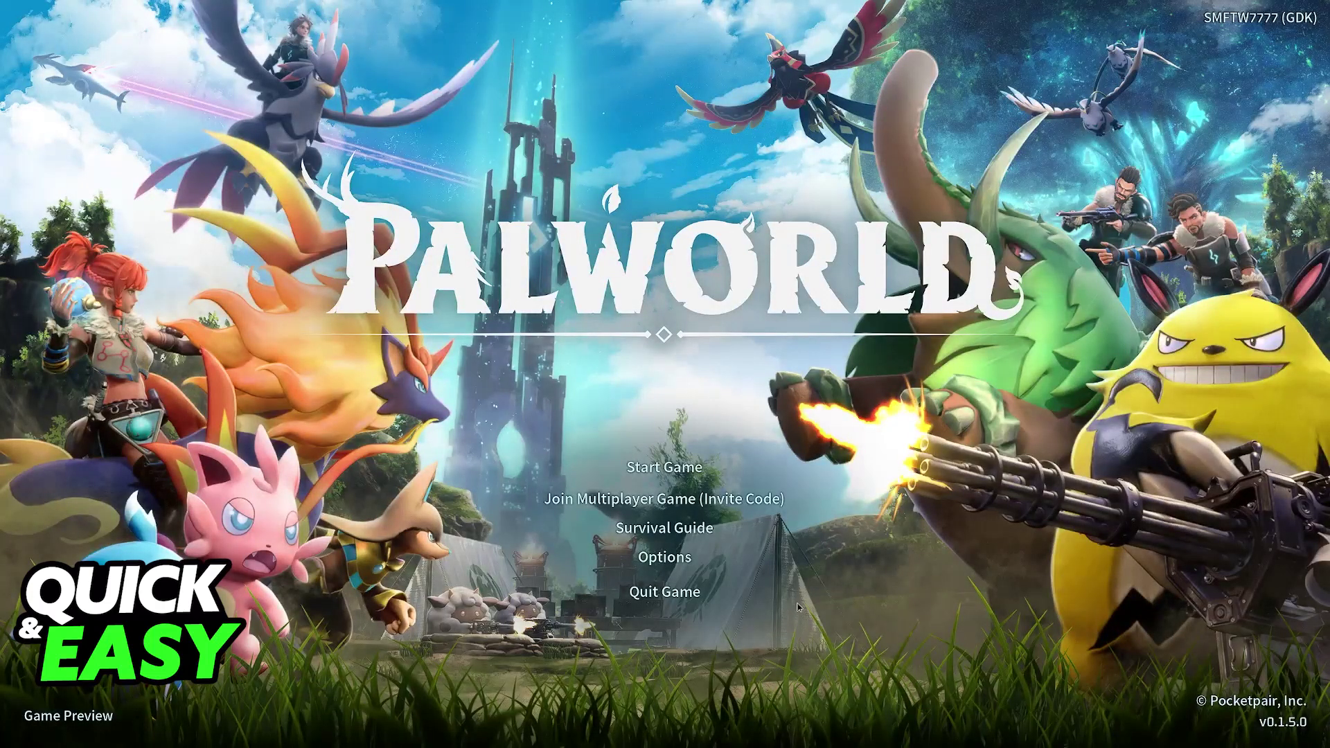
- Start the Palpagos Islands world from Palworld's World Select screen
click(706, 470)
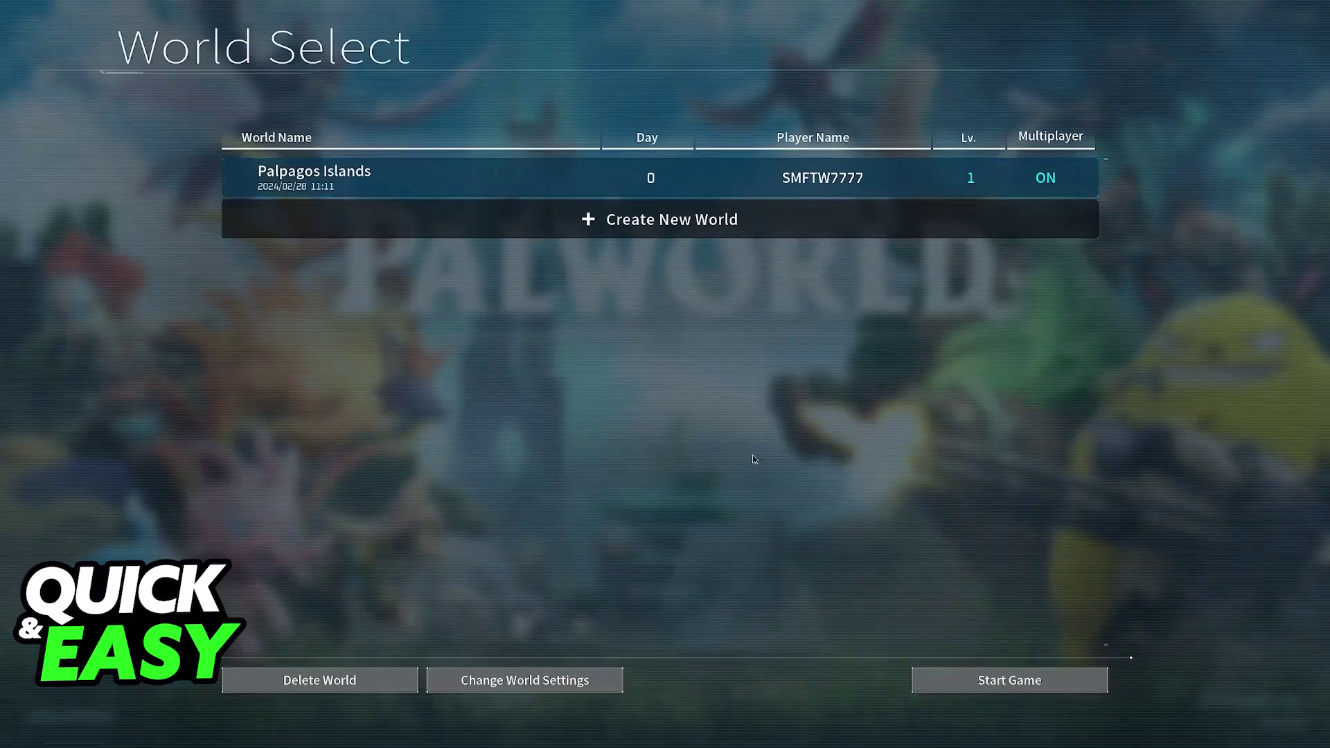
click(1002, 693)
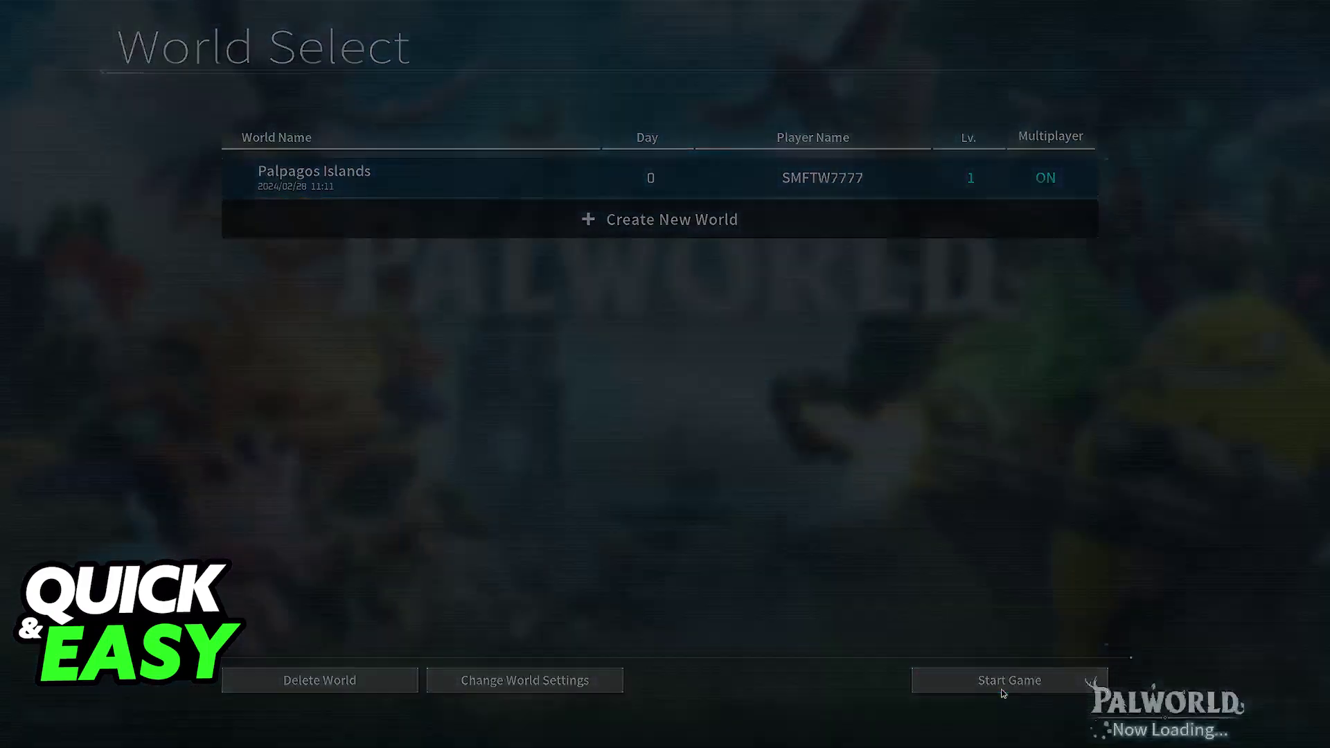